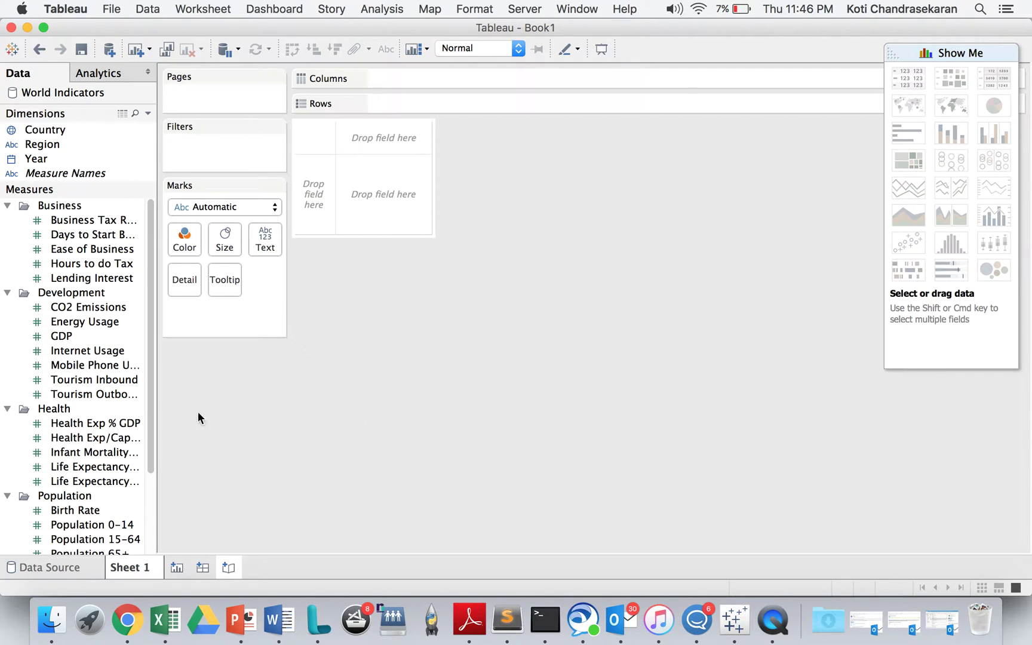
- Build a bar chart with Country on Columns and AVG(GDP) on Rows
click(89, 278)
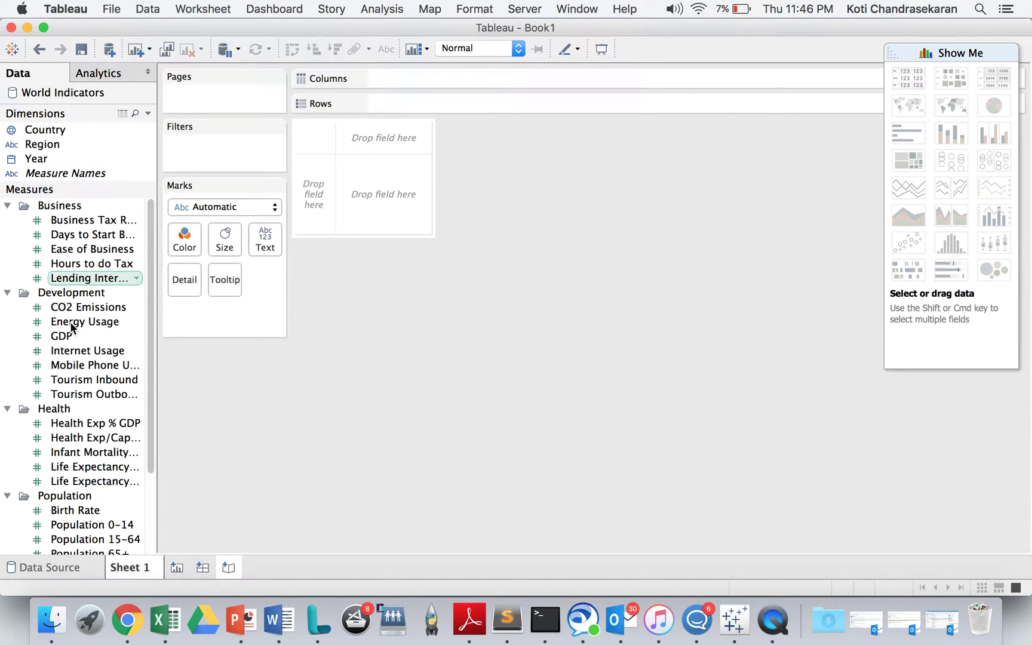
click(70, 364)
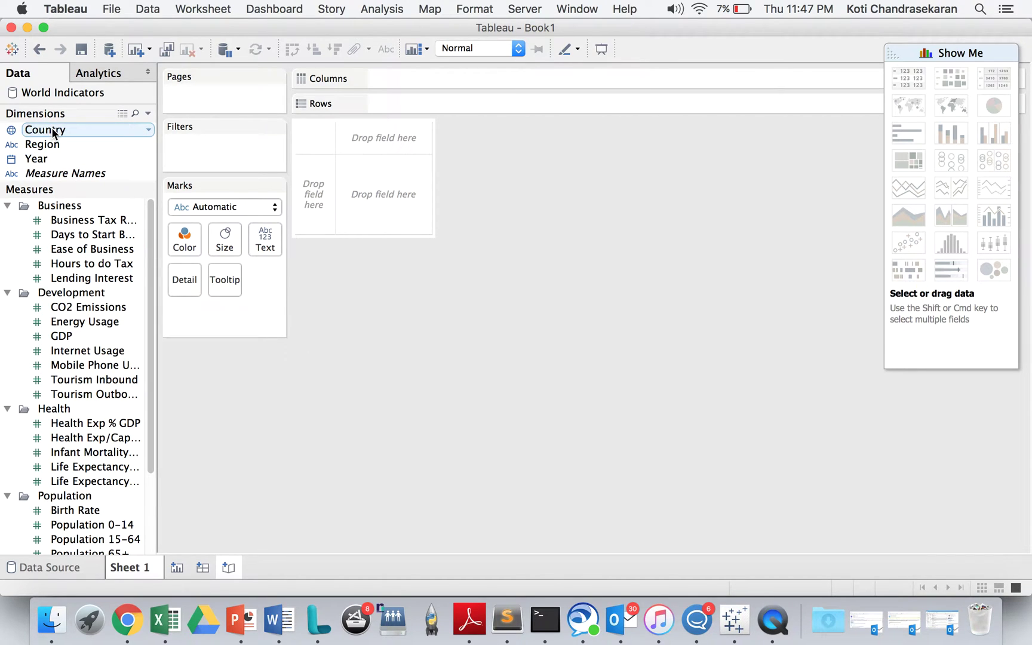
drag(53, 133, 411, 84)
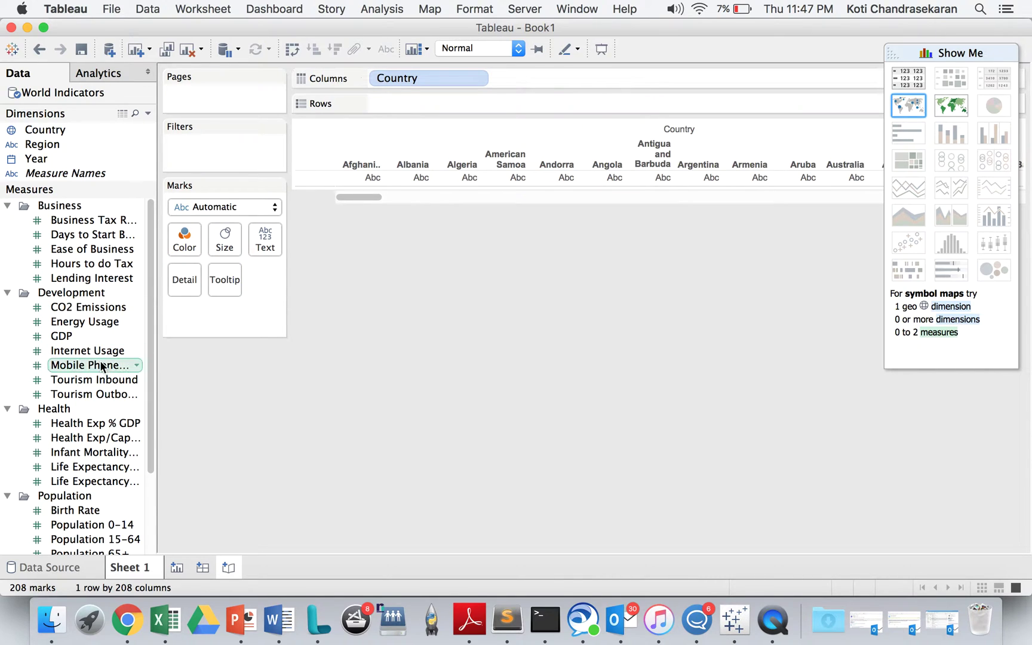
drag(63, 337, 447, 103)
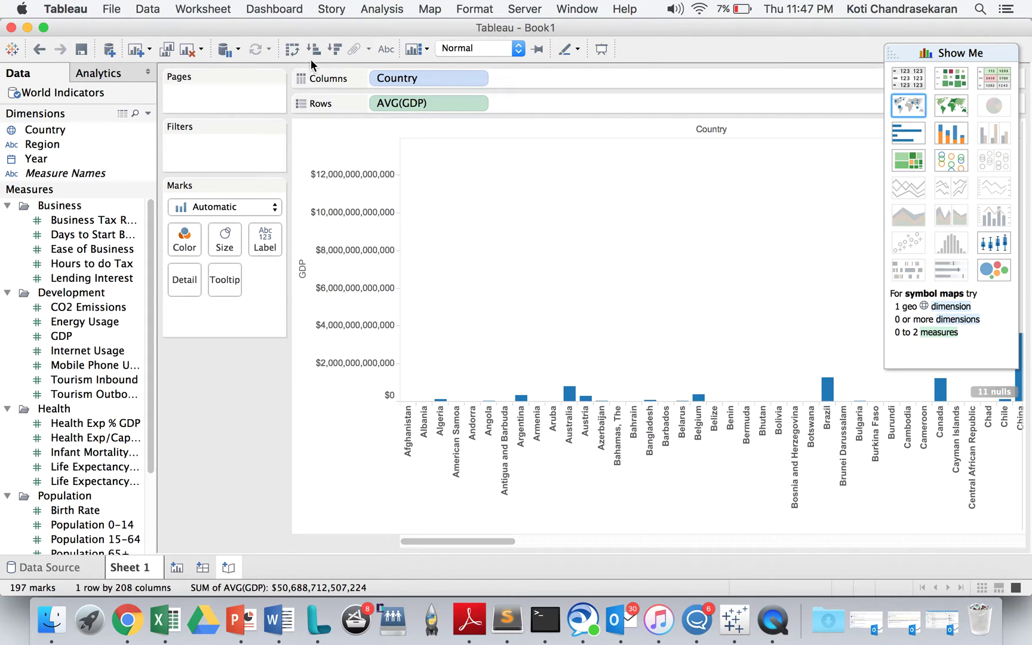
- Sort the country bars by average GDP descending and dismiss the low battery notification
click(329, 48)
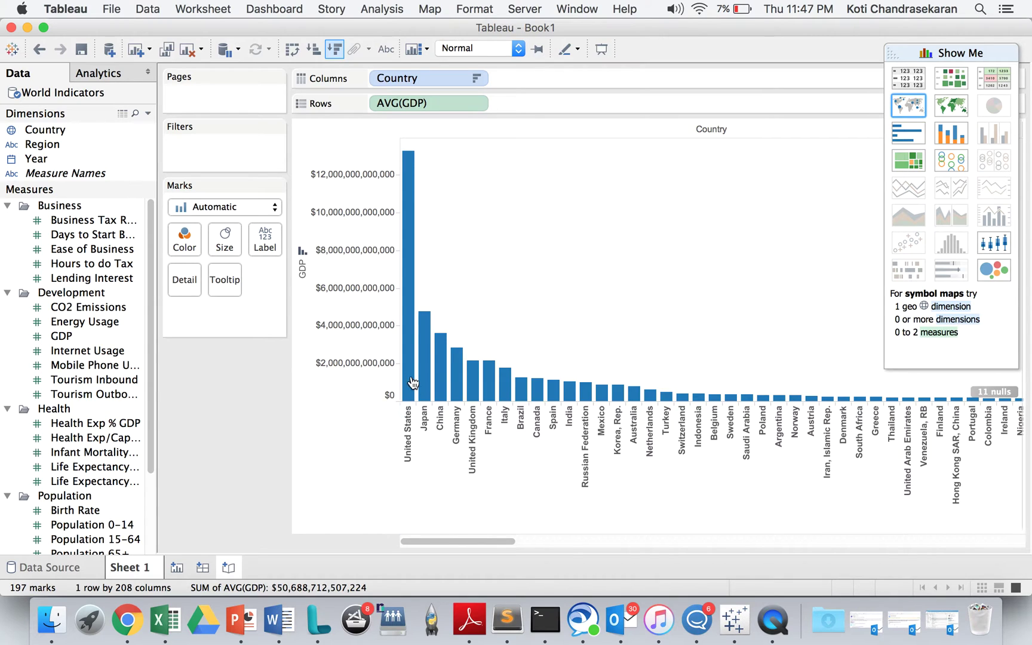
mouse_move(410, 334)
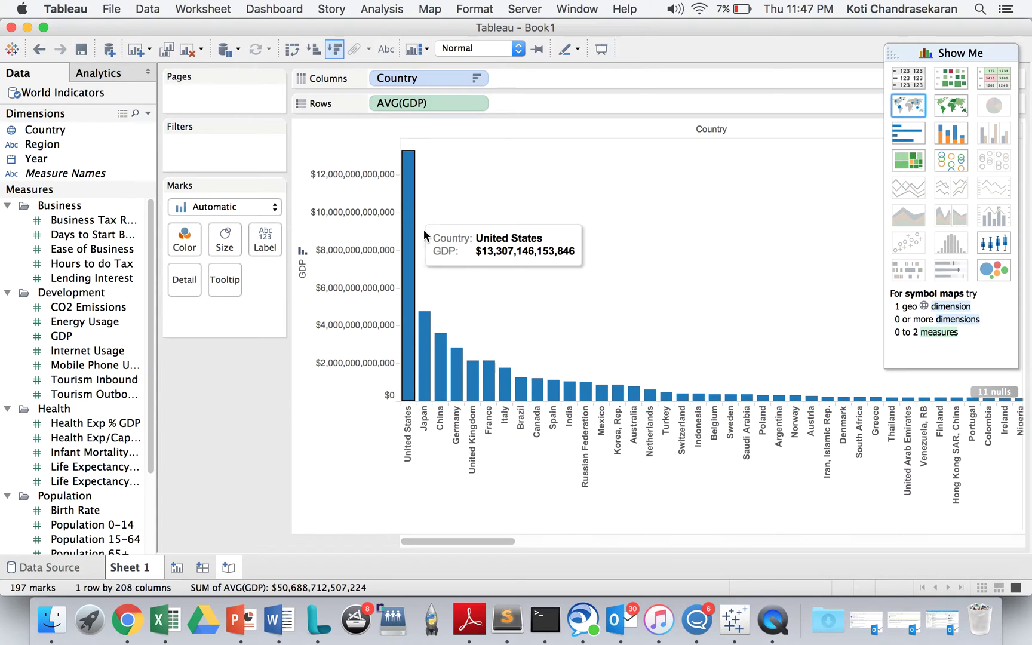
mouse_move(443, 378)
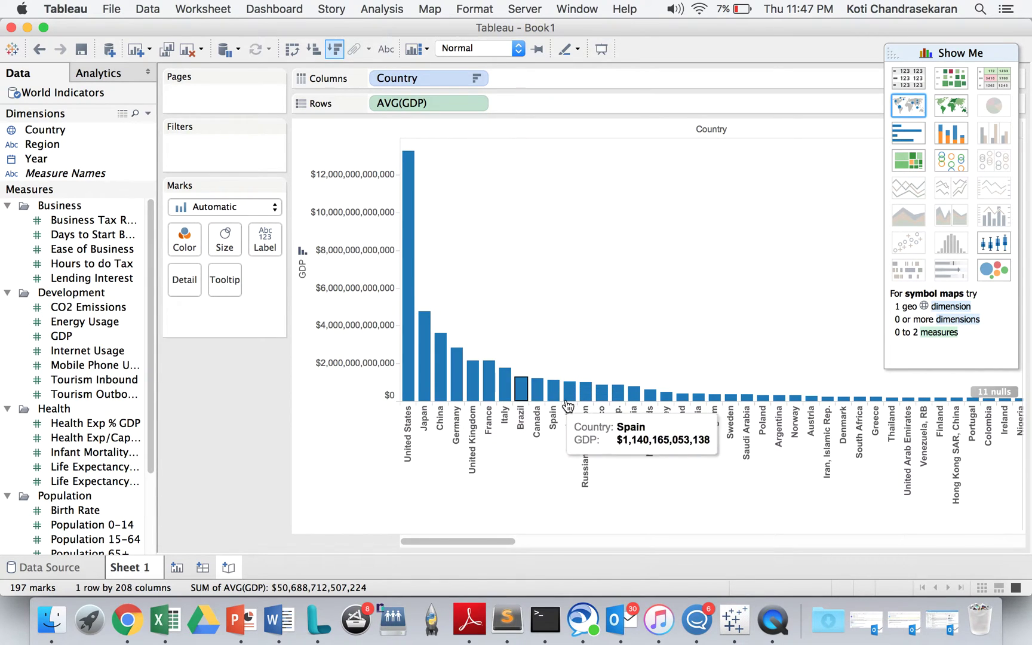
mouse_move(593, 401)
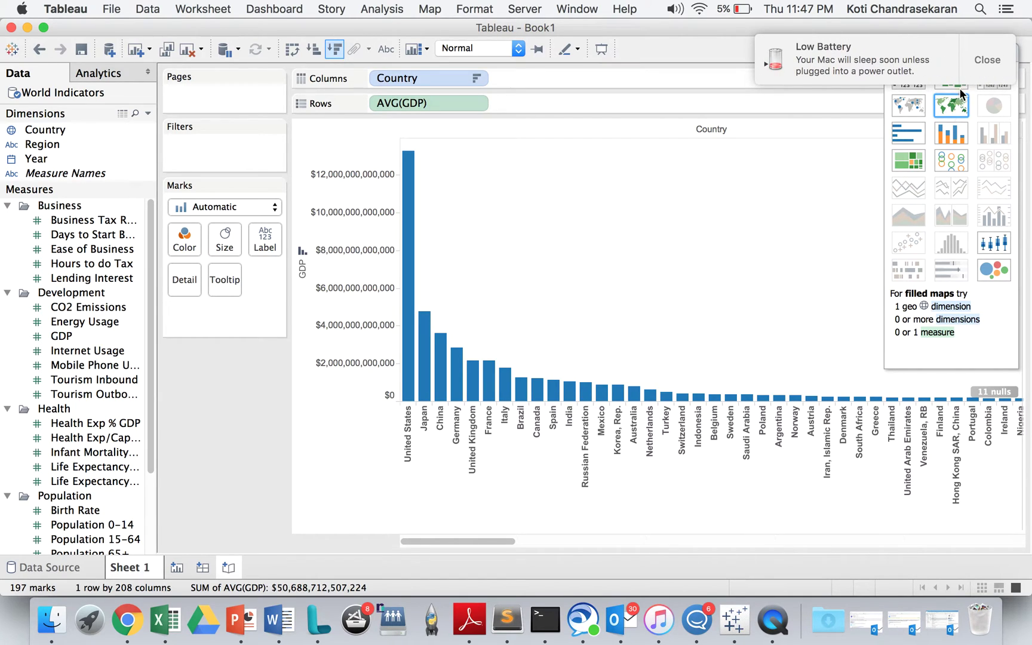
click(987, 59)
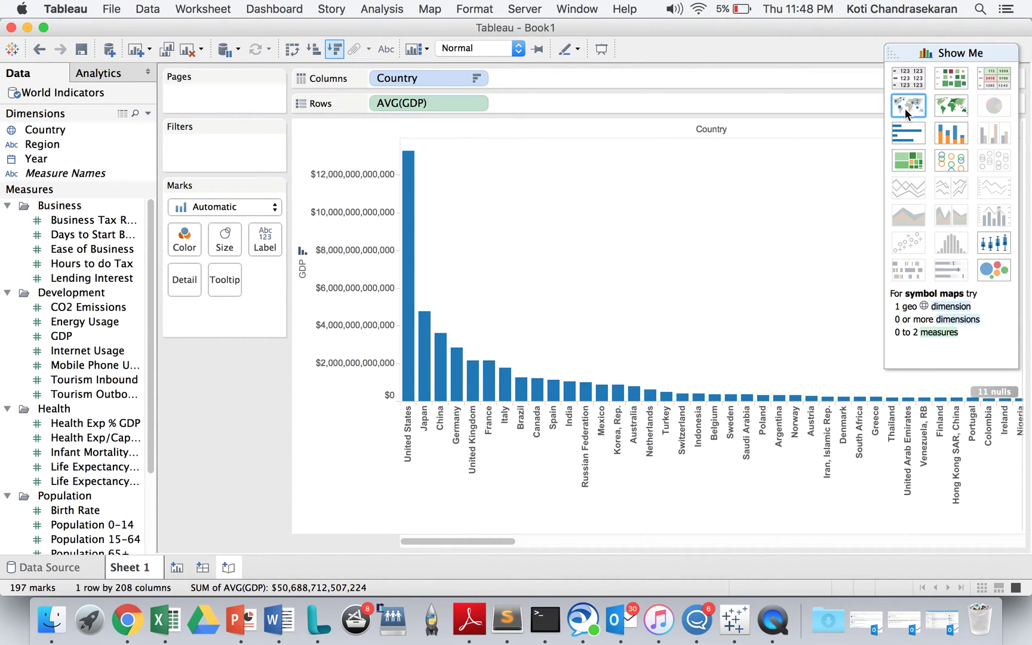
- Convert the bar chart into a world symbol map and collapse Show Me
click(906, 109)
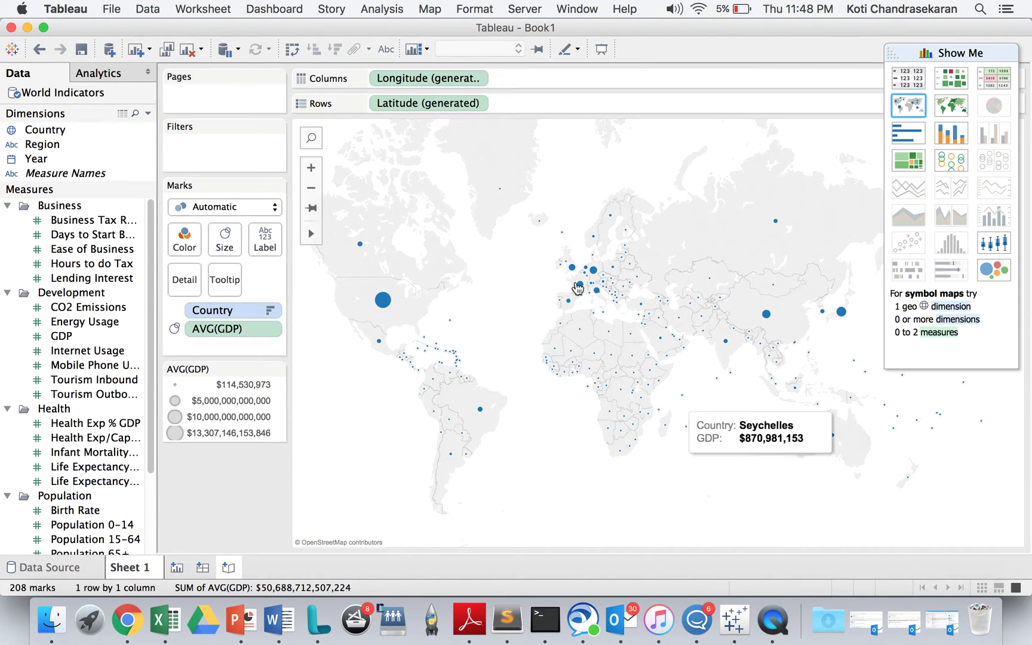
mouse_move(380, 304)
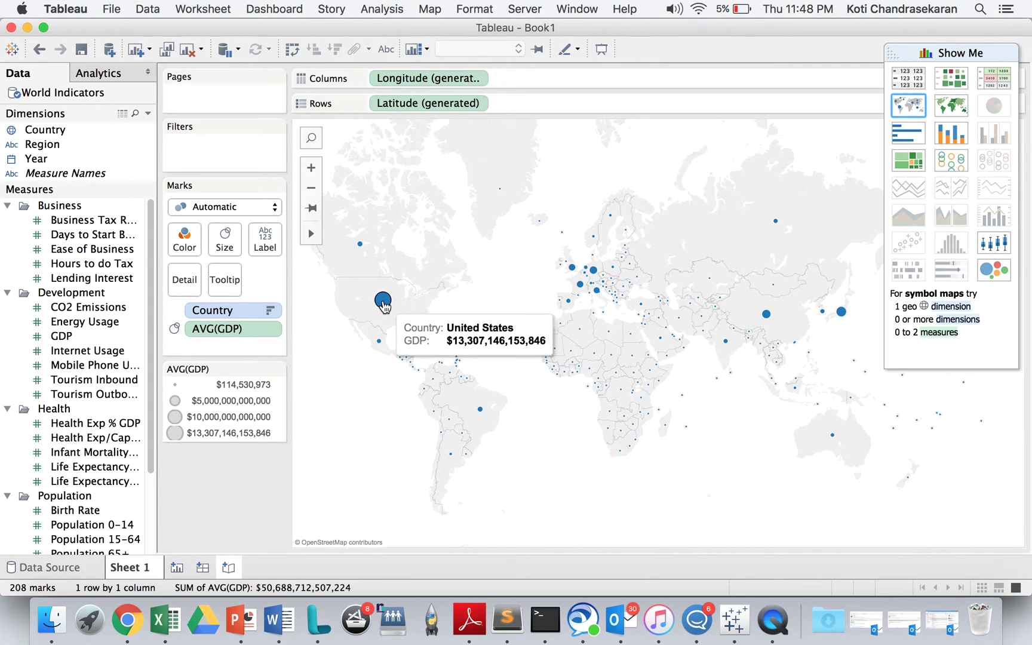
click(930, 53)
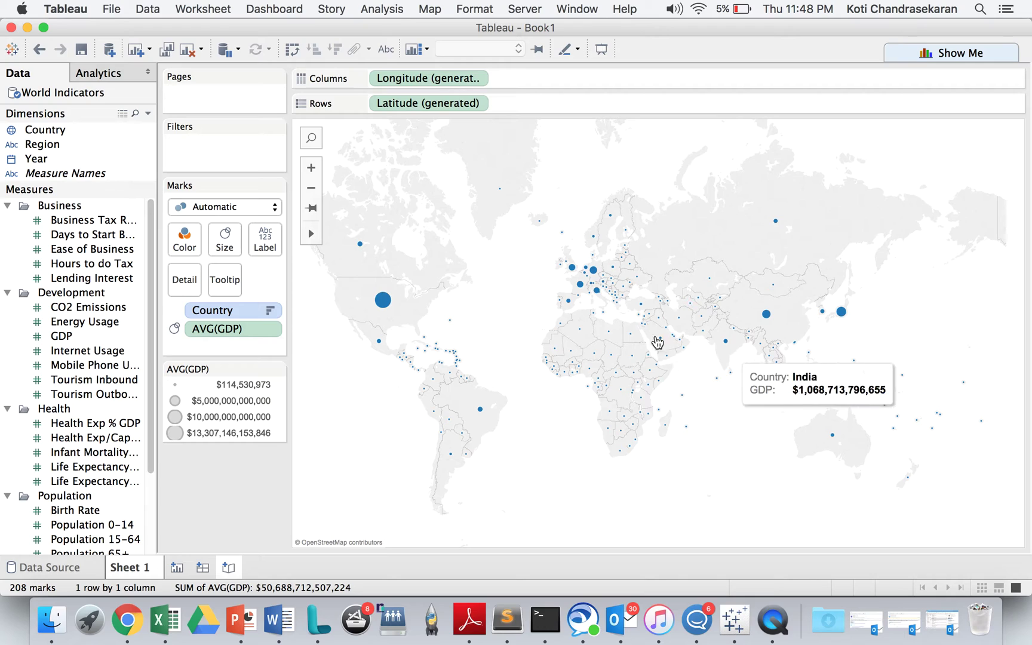
- Adjust the mark size so the GDP circles end up scaled smaller
click(237, 252)
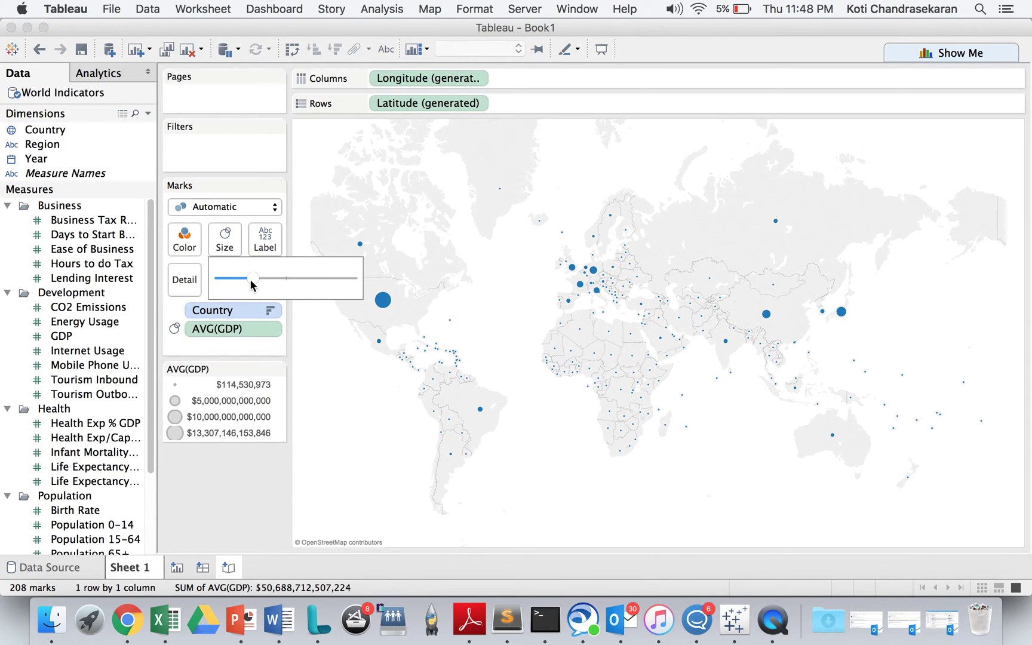
drag(252, 282, 325, 283)
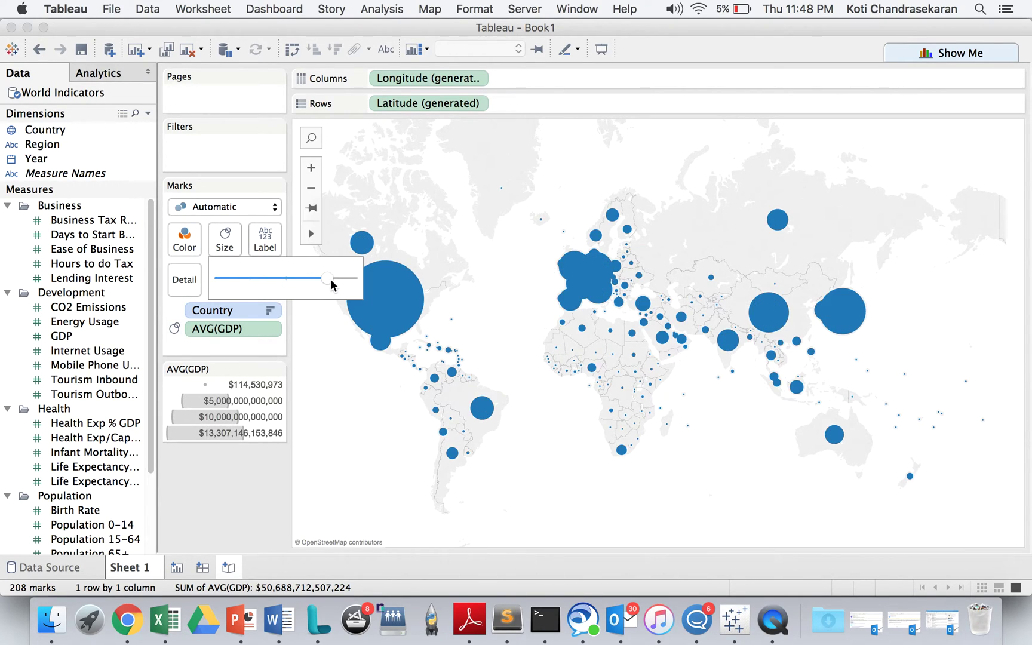
drag(331, 279, 349, 287)
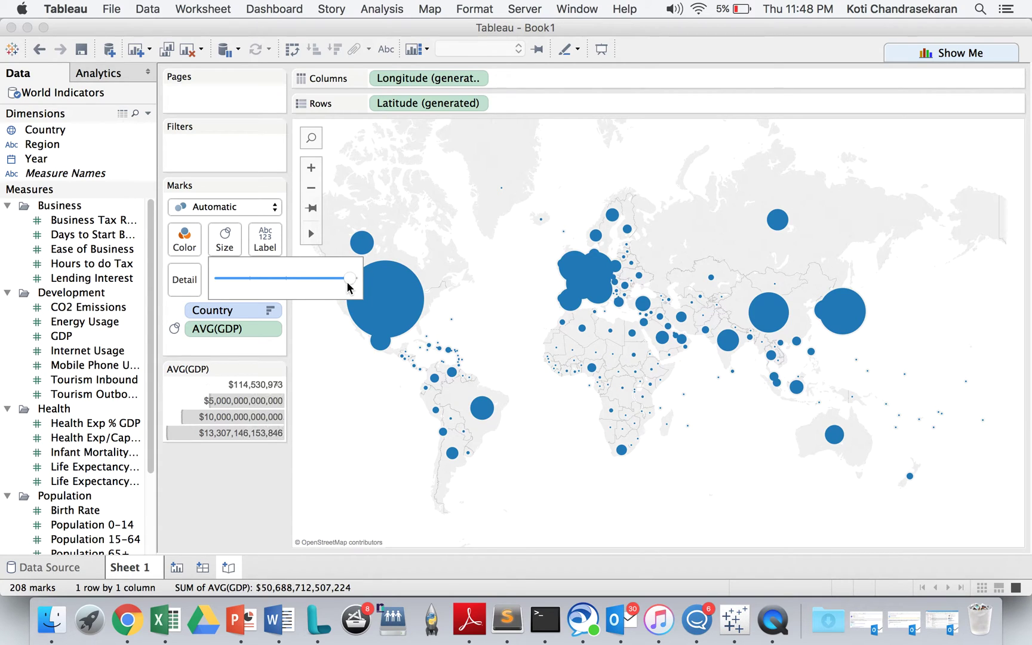
drag(349, 286, 261, 286)
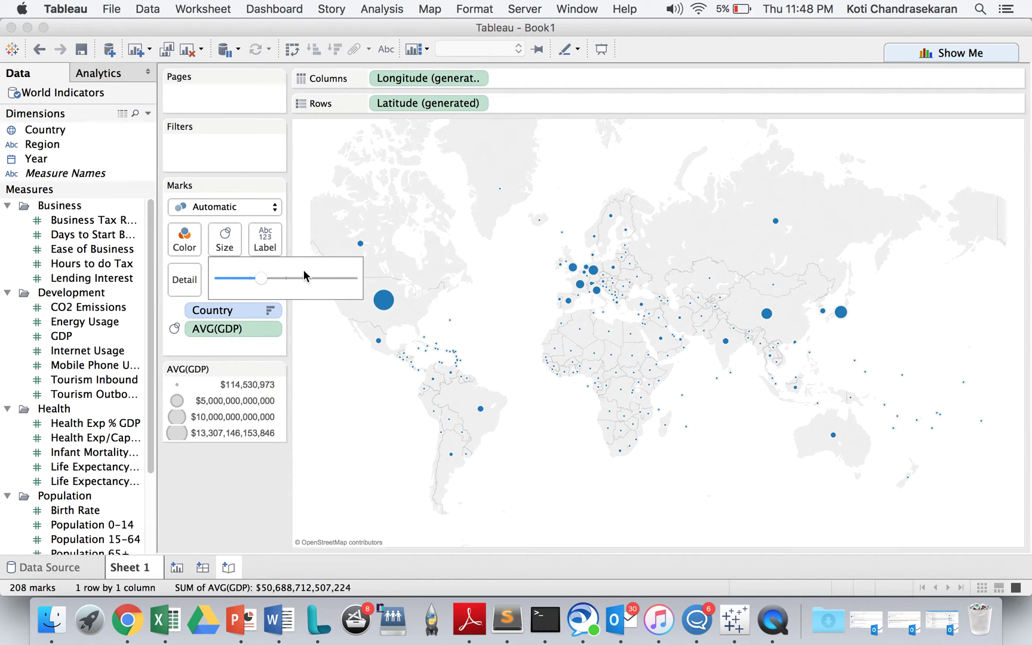
click(237, 512)
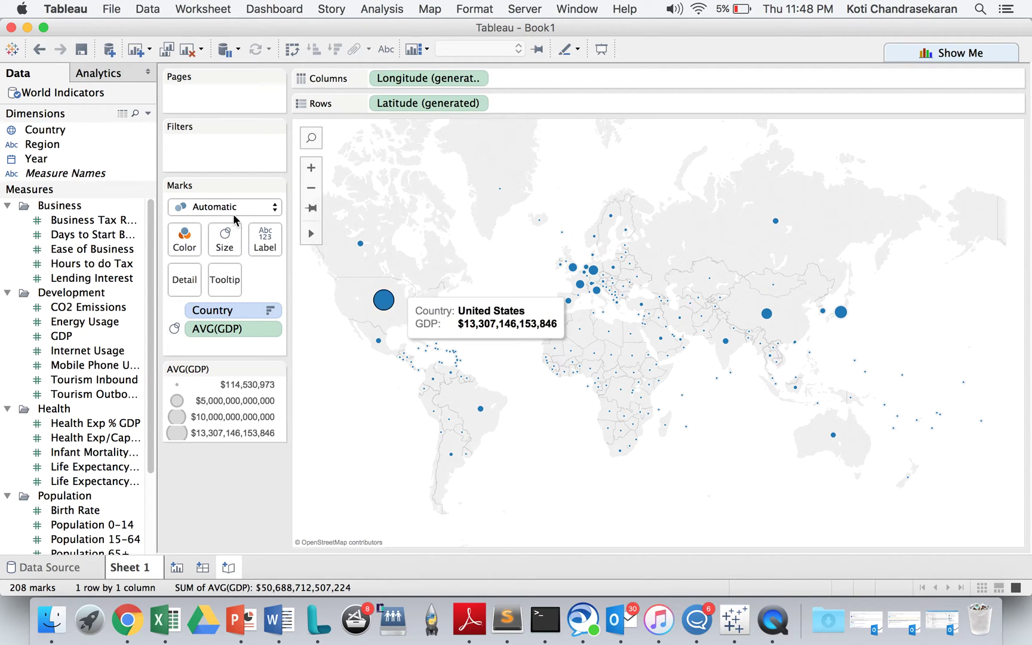
- Colour the map circles tan instead of blue and reopen Show Me
click(202, 213)
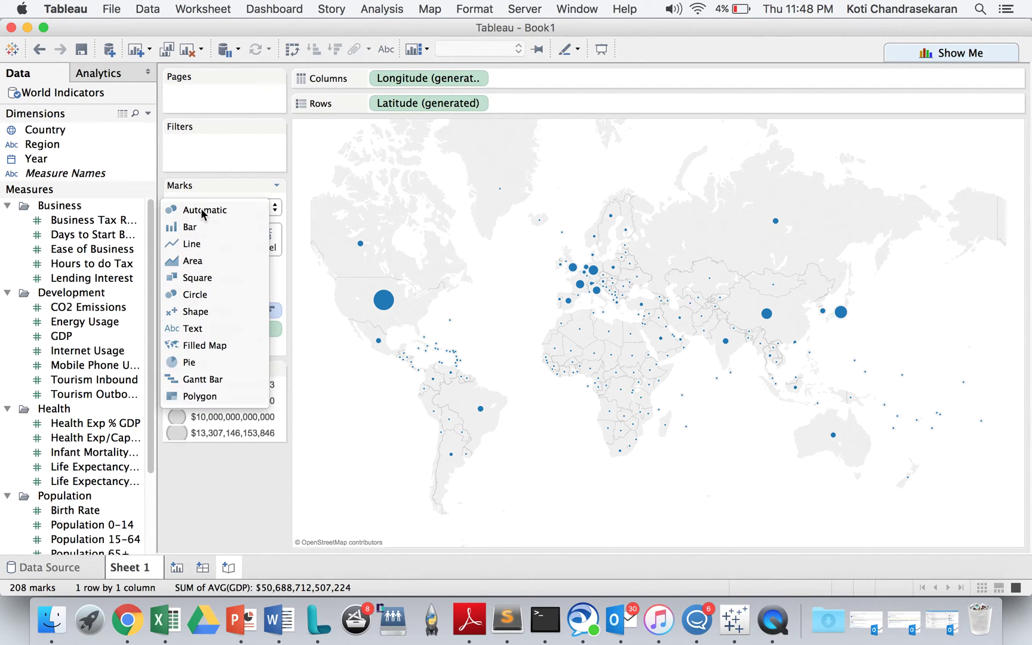
click(215, 185)
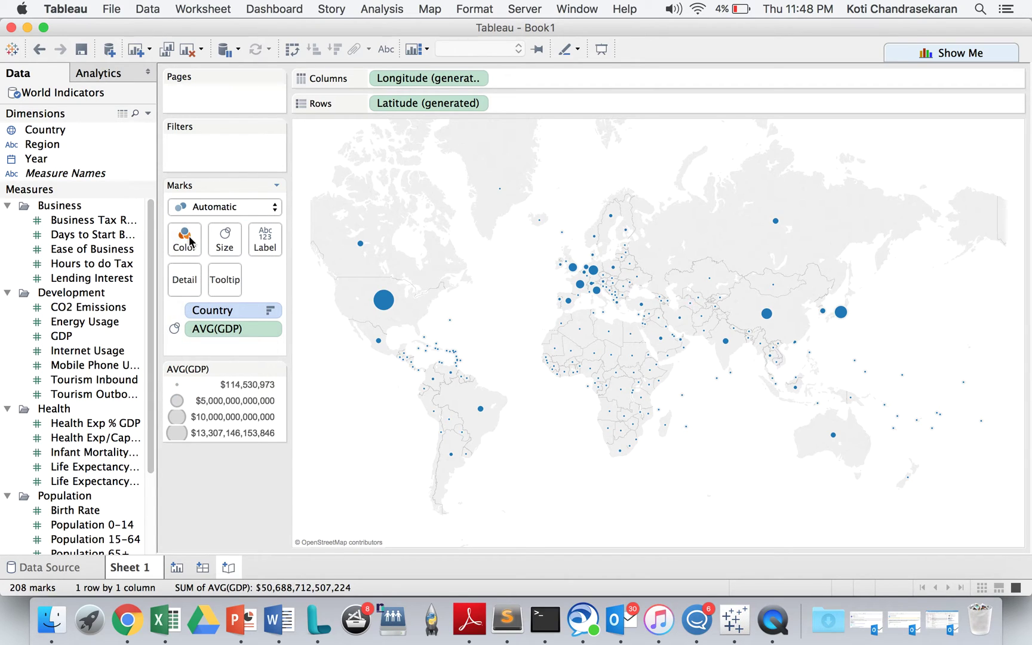
click(185, 242)
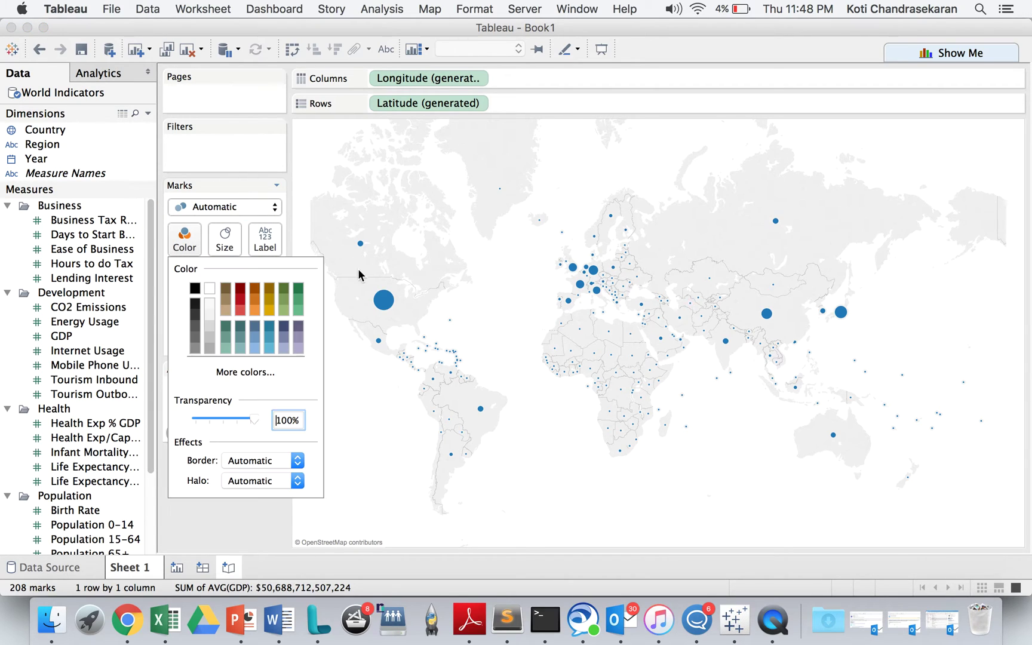
click(254, 309)
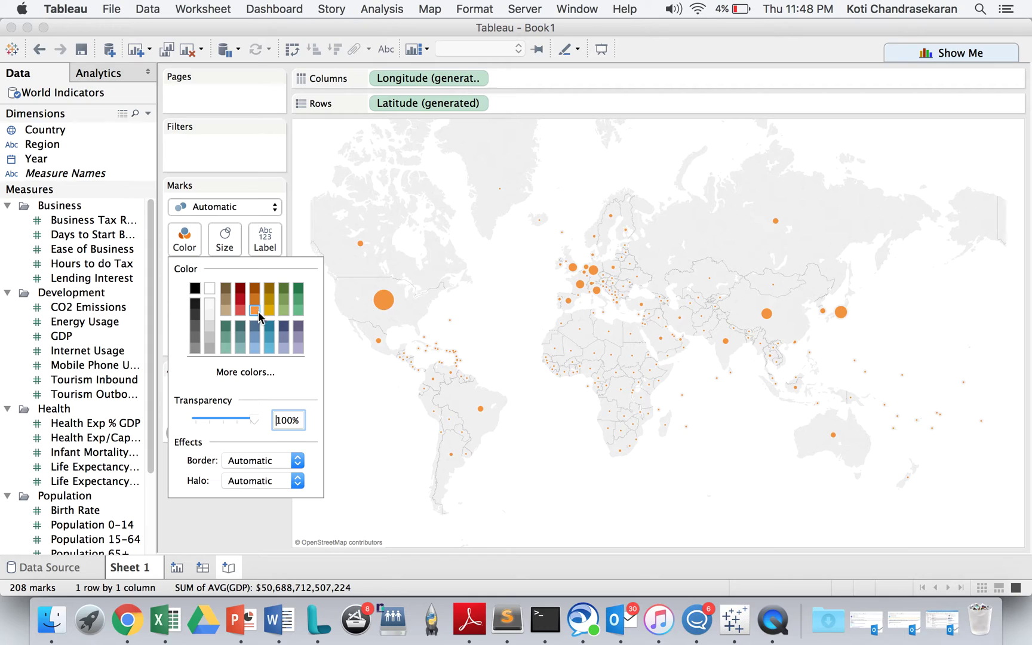
click(229, 310)
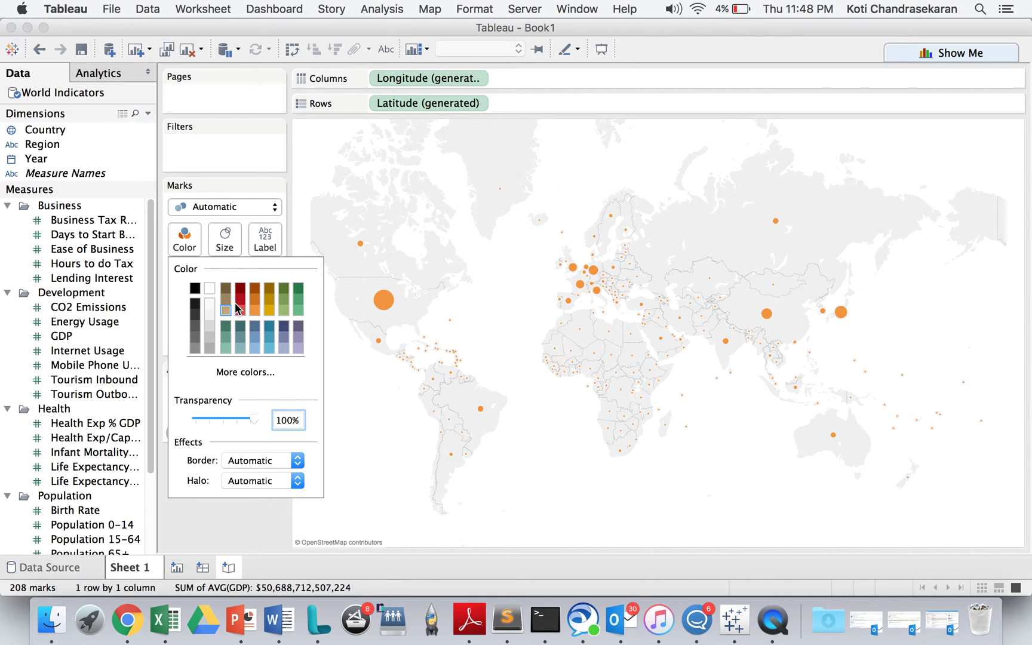
click(189, 250)
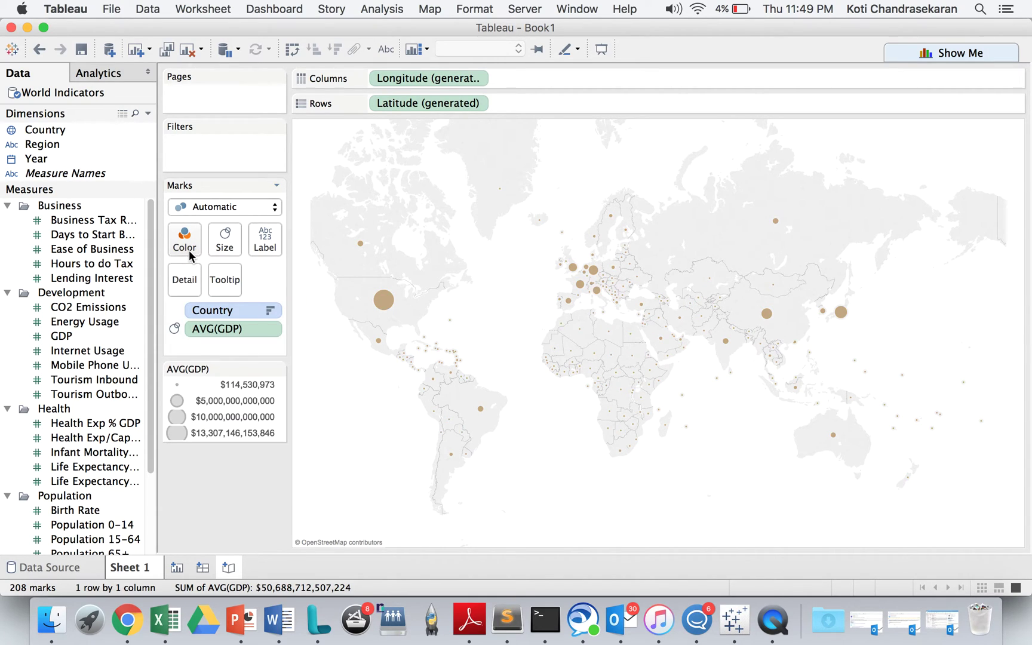
click(963, 53)
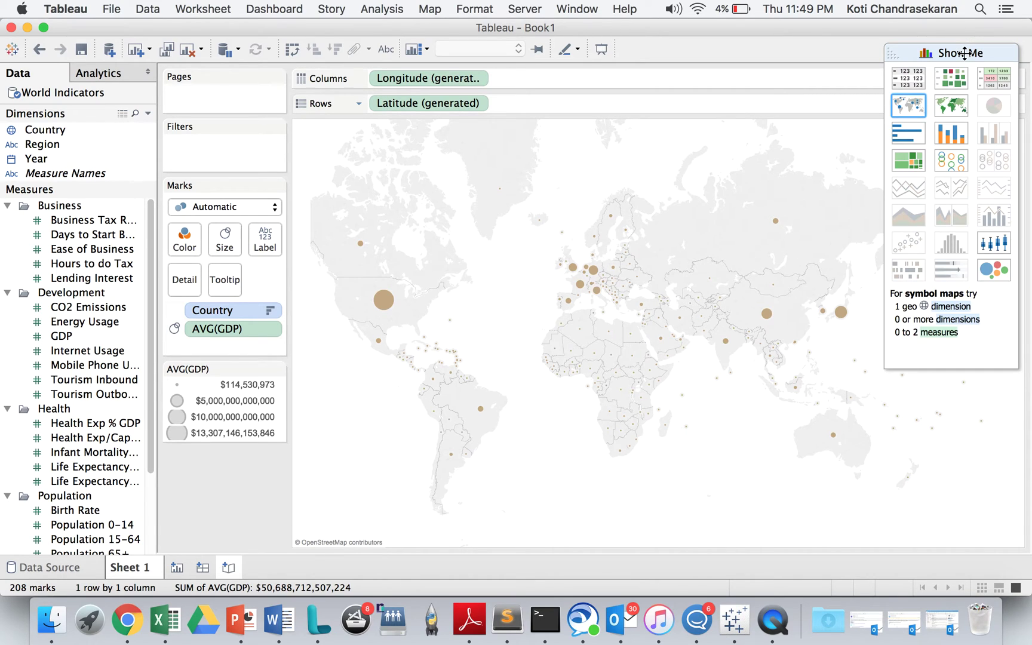
- Turn the symbol map into a green filled map of average GDP and open its colour settings
click(945, 108)
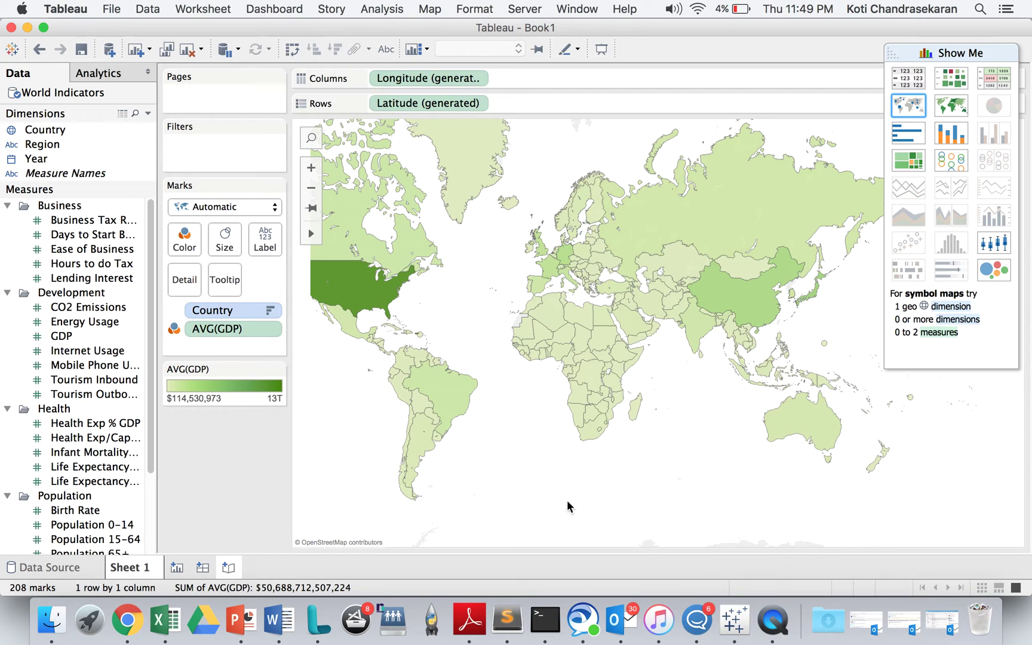
drag(526, 505, 587, 510)
click(961, 54)
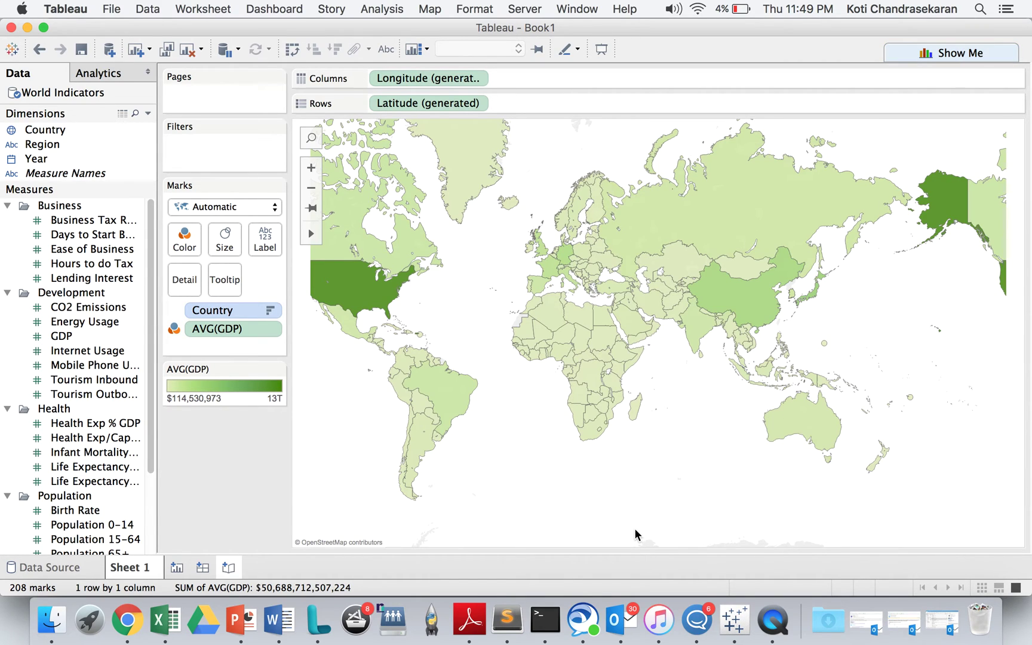
mouse_move(349, 301)
mouse_move(737, 302)
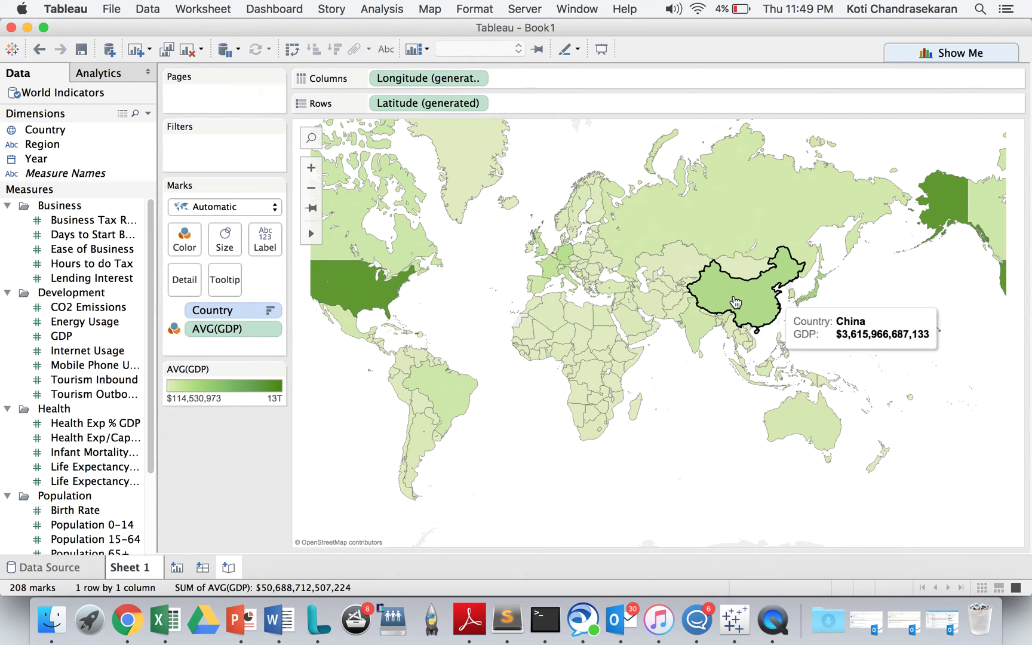
double_click(232, 389)
- Apply the Red-Blue Diverging palette to the GDP colours, then select South American and southern African countries
click(436, 223)
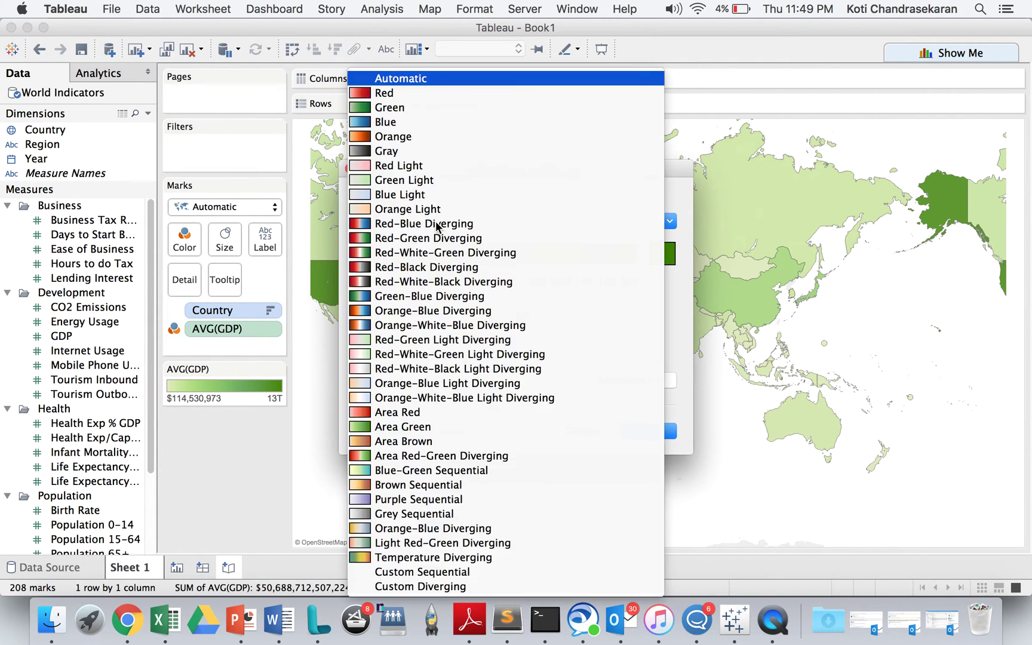
key(Escape)
click(431, 221)
click(422, 227)
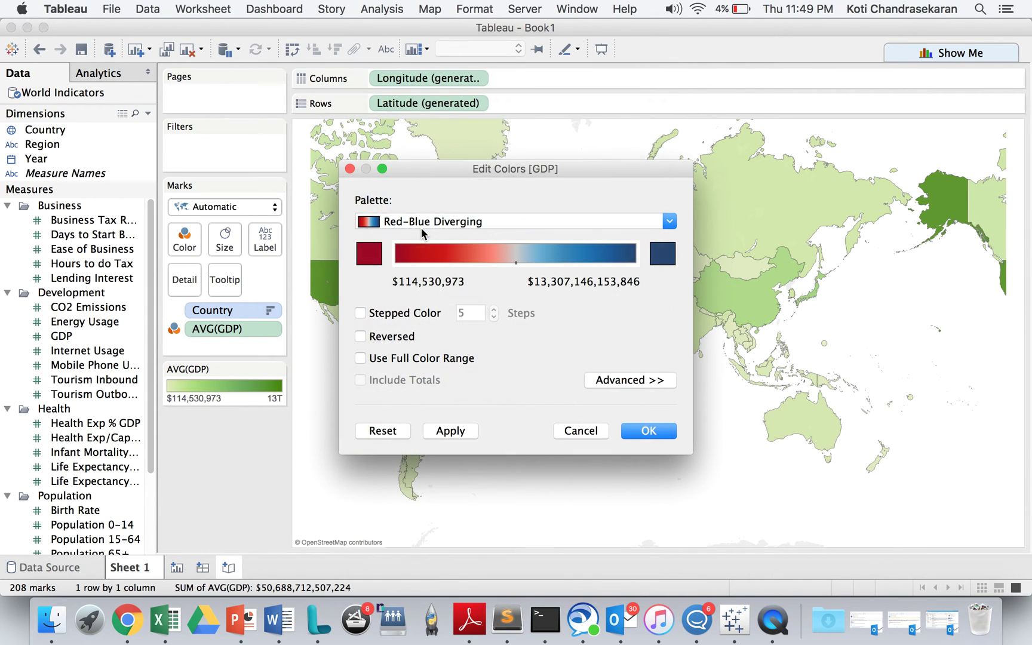
click(649, 433)
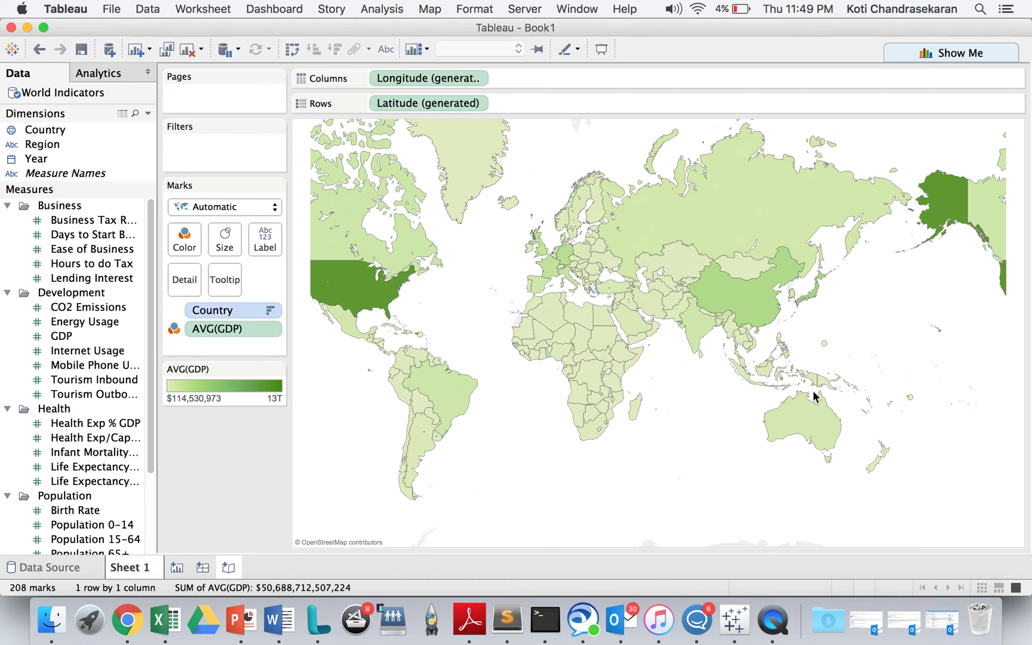
drag(619, 412, 320, 427)
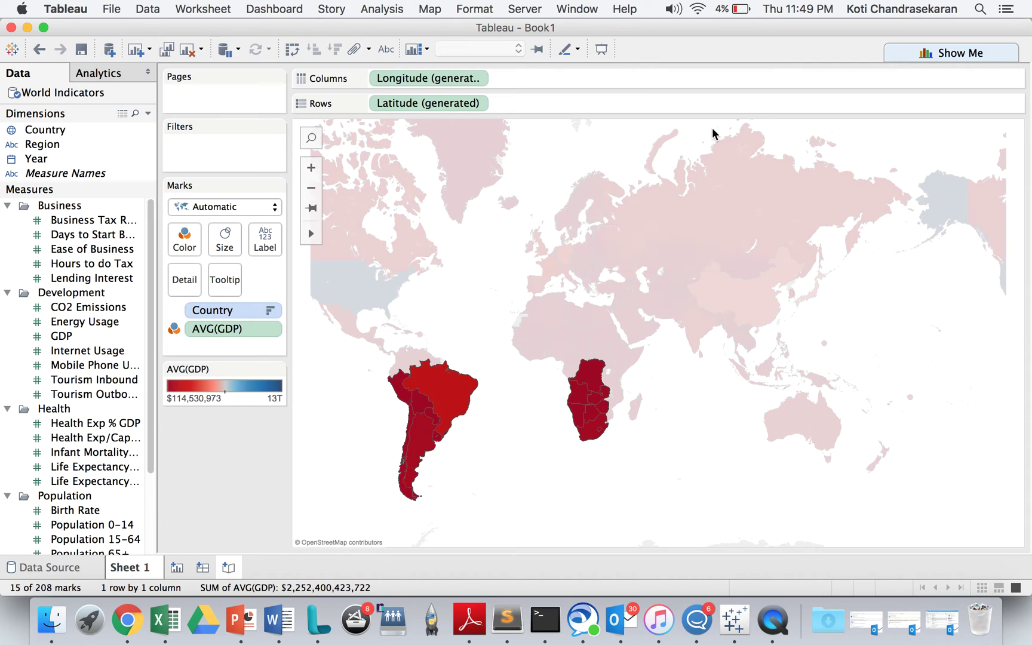
- Reopen the Show Me chart suggestions beside the red-blue GDP map using its shortcut
key(super+1)
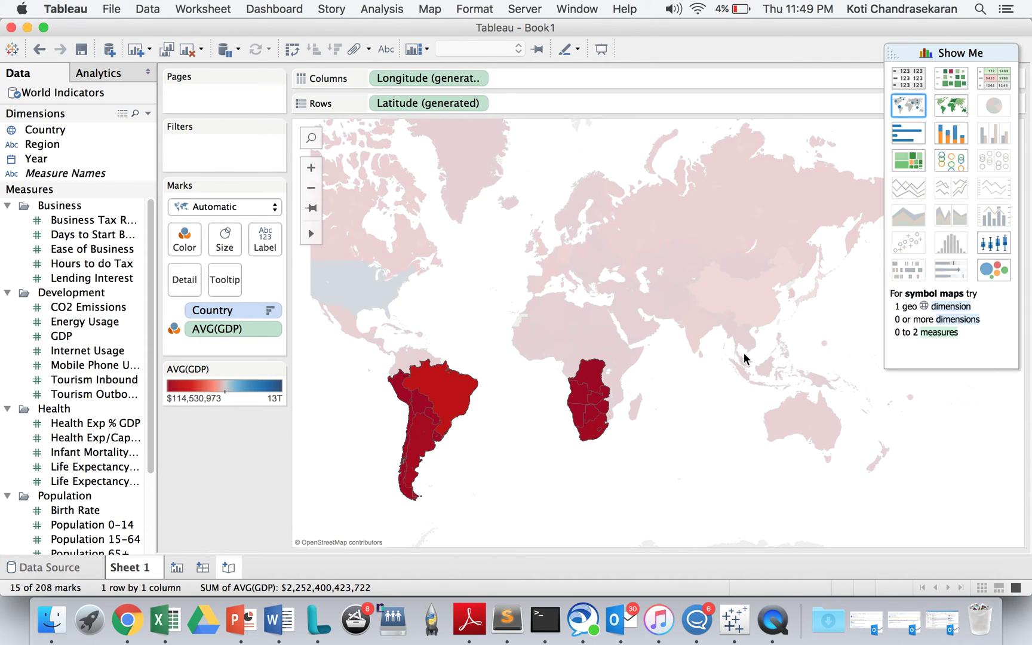